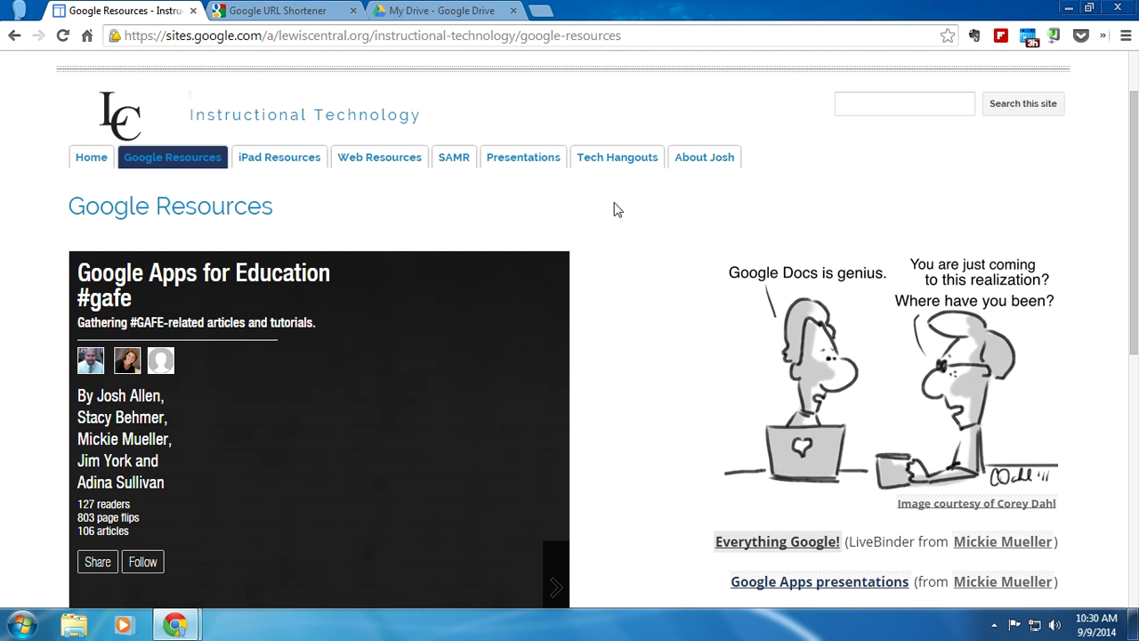
Step: Copy the full web address of the Google Resources page
{"action": "left_click", "coordinate": [375, 37]}
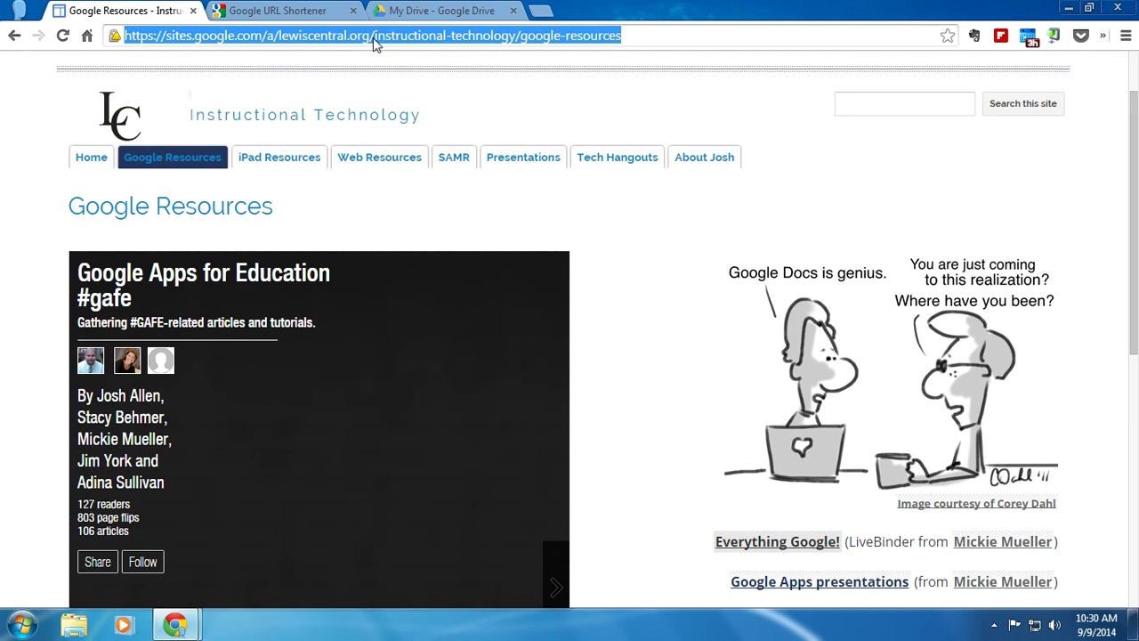
{"action": "right_click", "coordinate": [371, 41]}
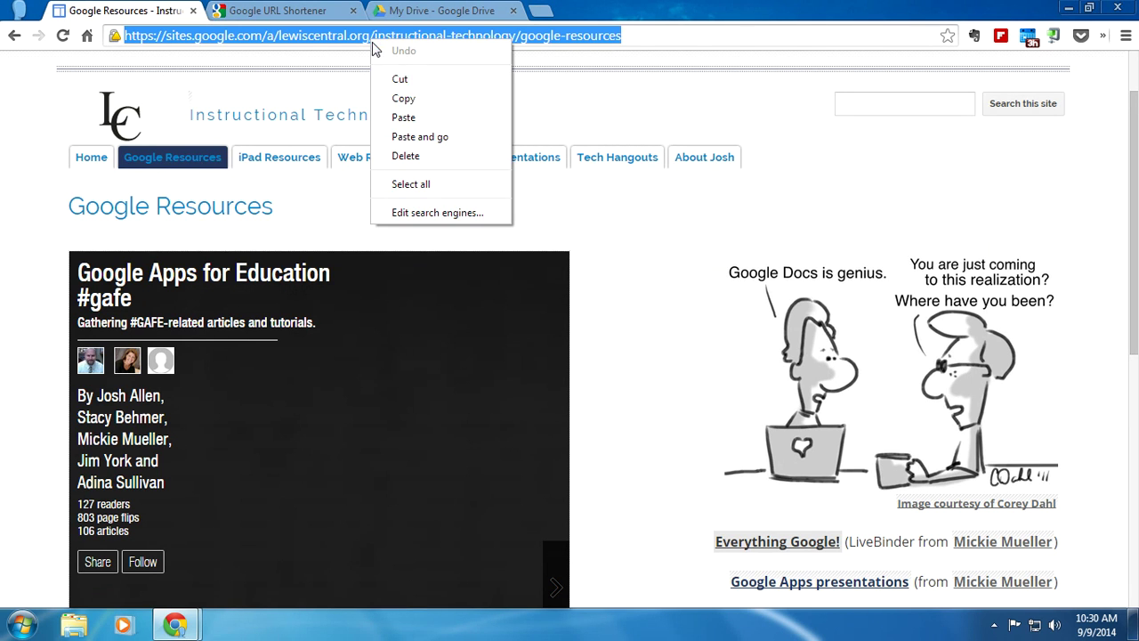
{"action": "left_click", "coordinate": [425, 99]}
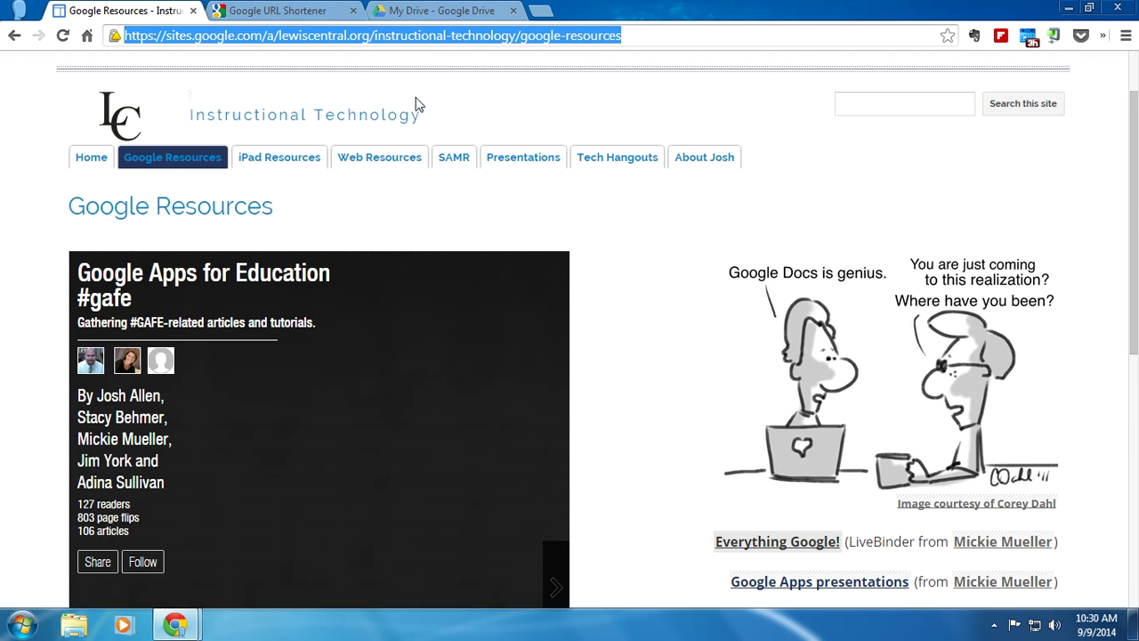
Step: Replace the long URL in the Google URL Shortener with the copied page address and shorten it
{"action": "left_click", "coordinate": [312, 20]}
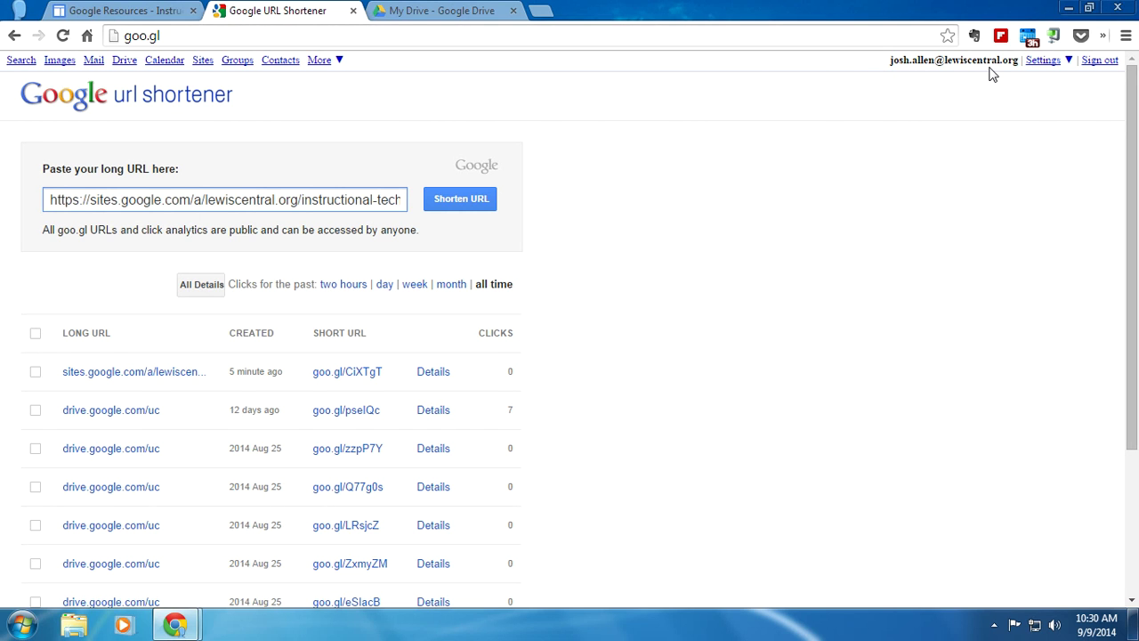
{"action": "triple_click", "coordinate": [91, 208]}
{"action": "key", "text": "BackSpace"}
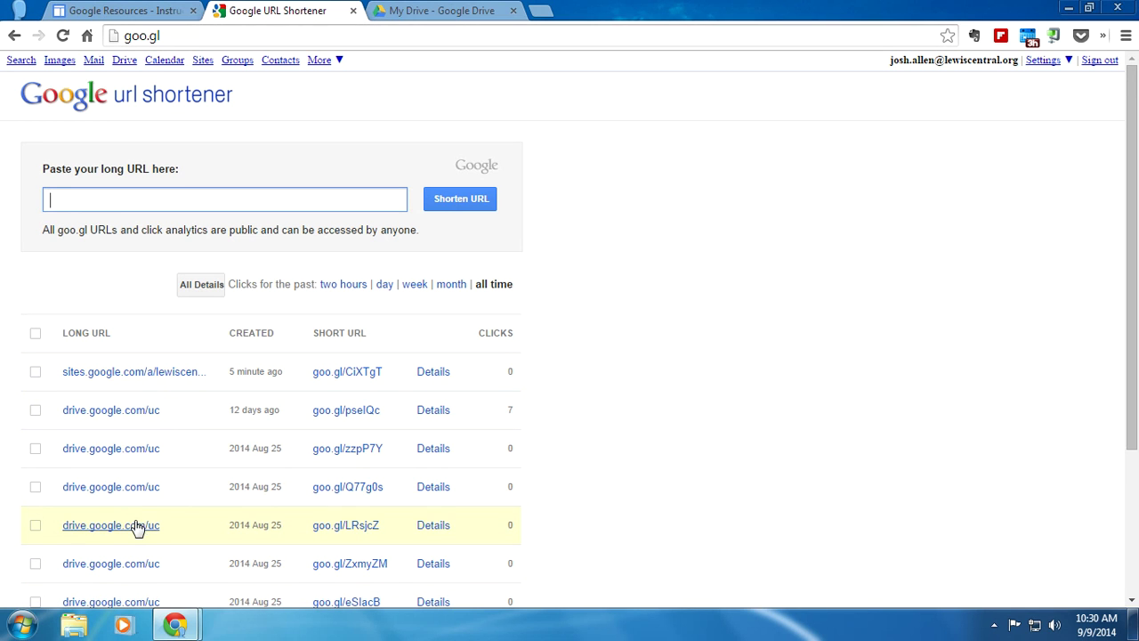
{"action": "right_click", "coordinate": [53, 201]}
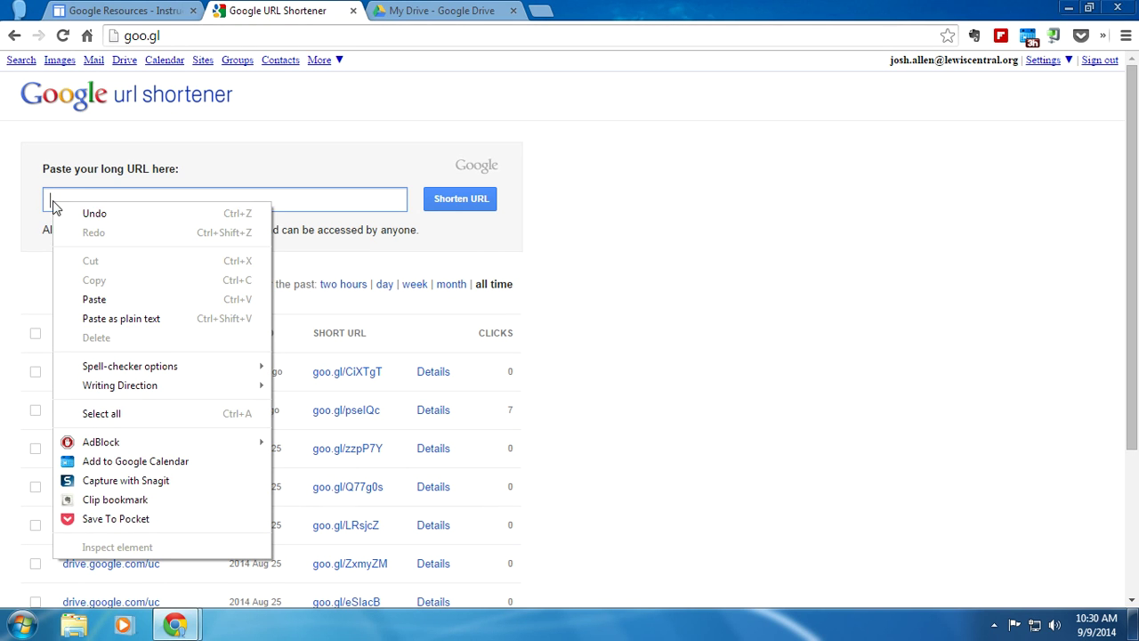
{"action": "left_click", "coordinate": [95, 300]}
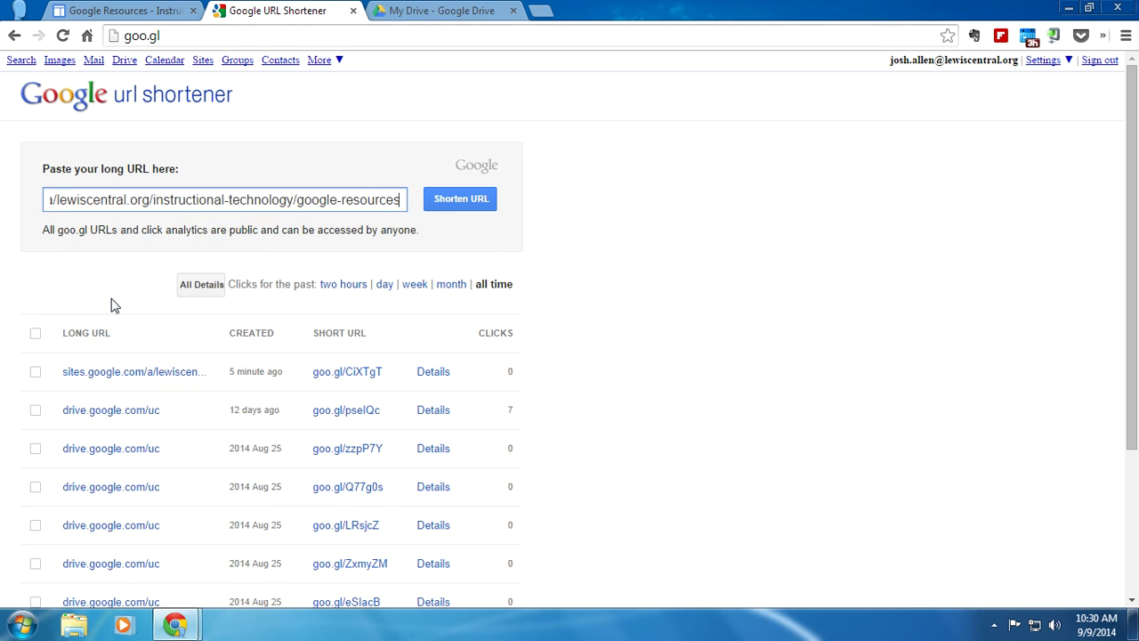
{"action": "left_click", "coordinate": [462, 200]}
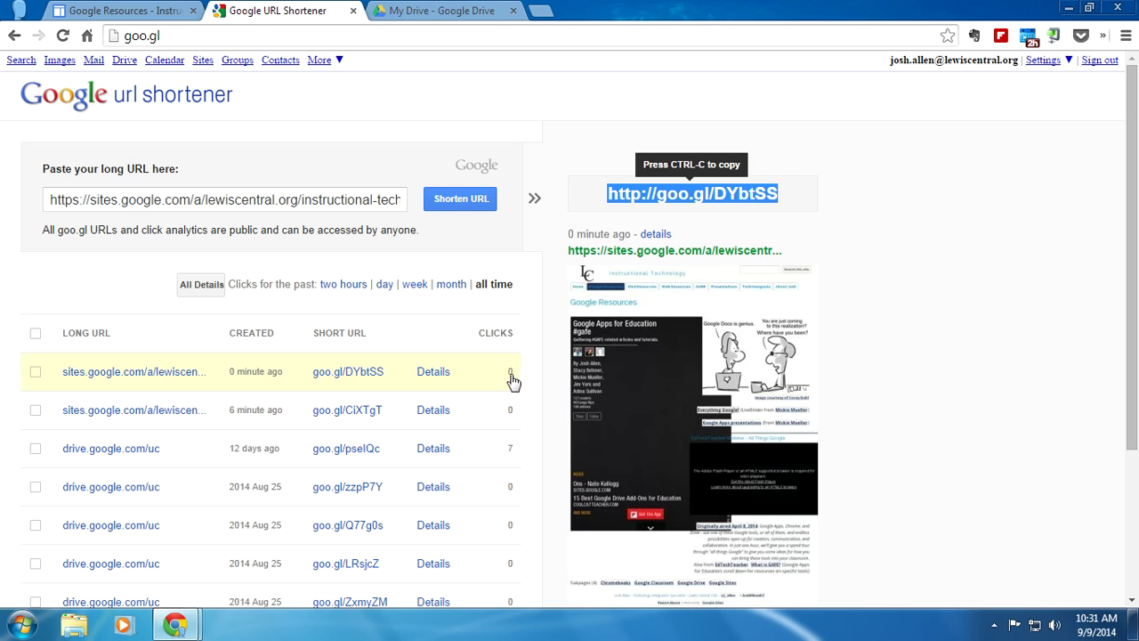
Step: Open the details of the newly created short link and copy its QR code image
{"action": "left_click", "coordinate": [430, 373]}
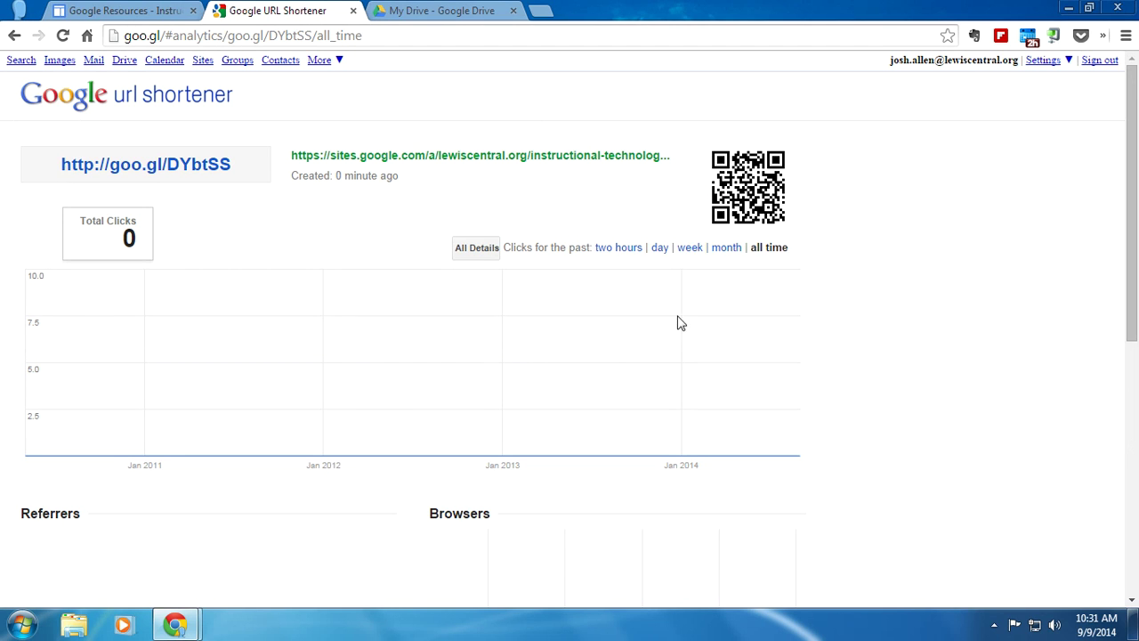
{"action": "right_click", "coordinate": [745, 190]}
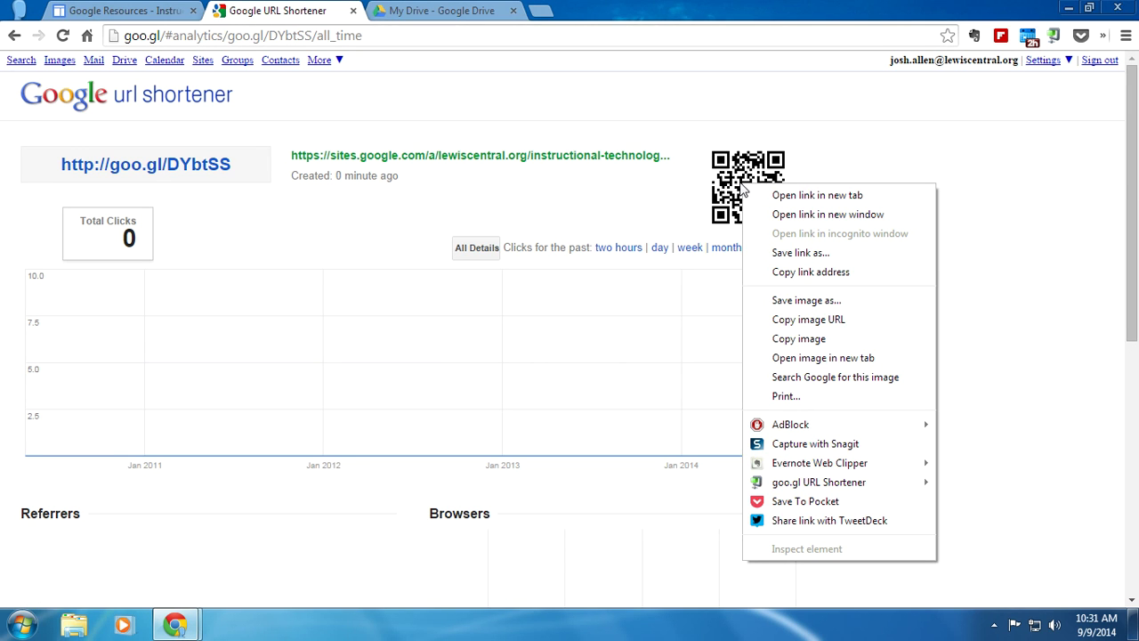
{"action": "left_click", "coordinate": [824, 339]}
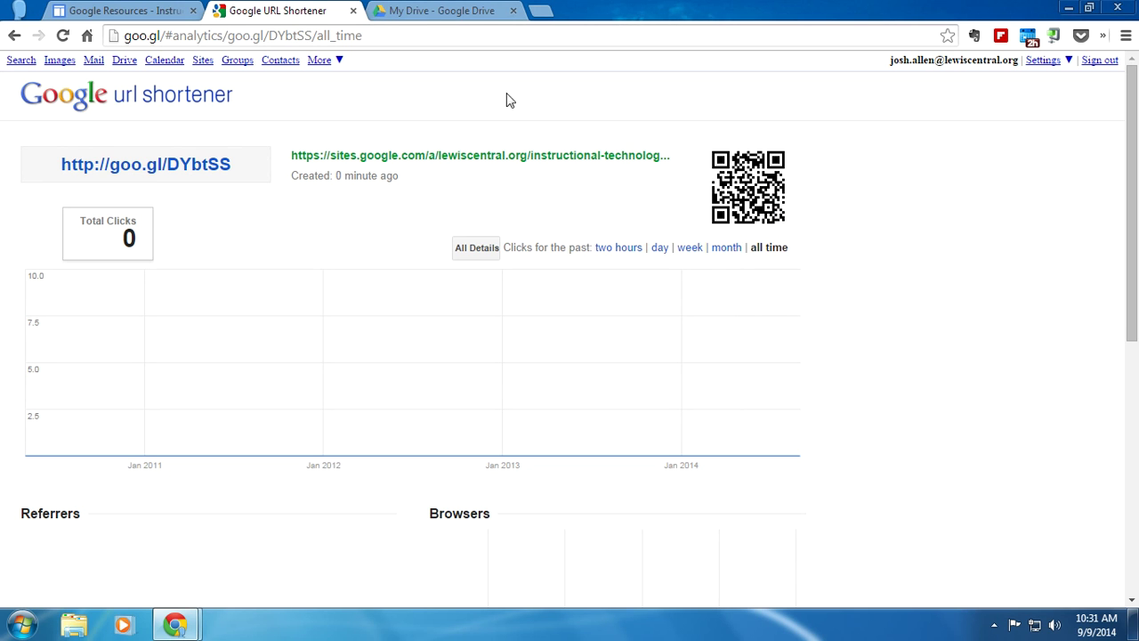
Step: Switch to Google Drive and create a new blank Google Docs document
{"action": "left_click", "coordinate": [445, 11]}
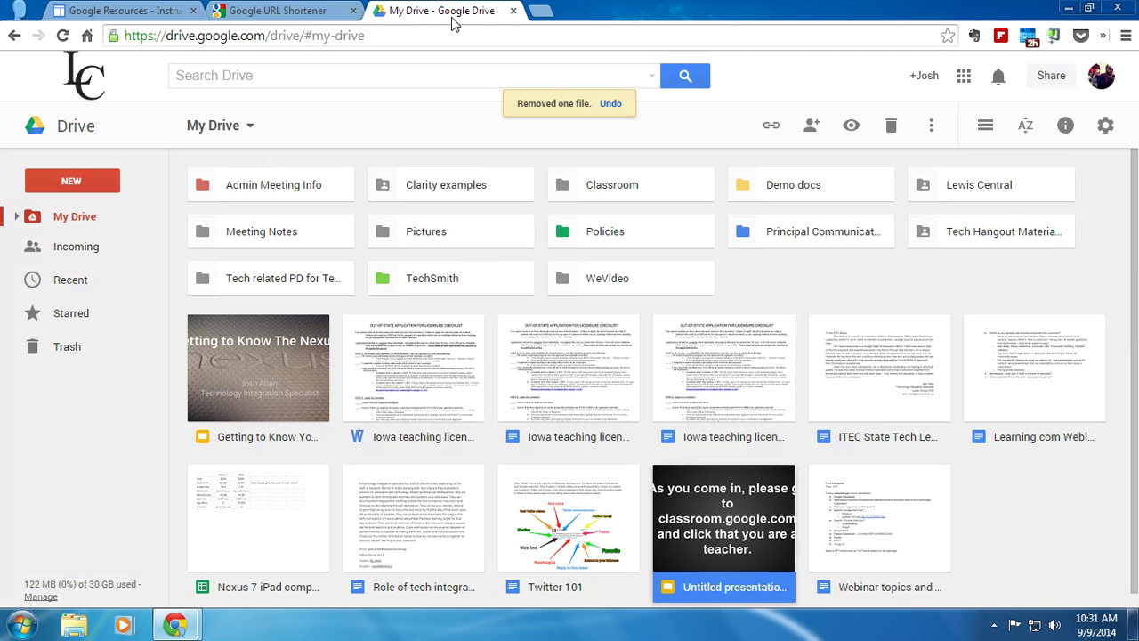
{"action": "left_click", "coordinate": [98, 182]}
{"action": "left_click", "coordinate": [119, 326]}
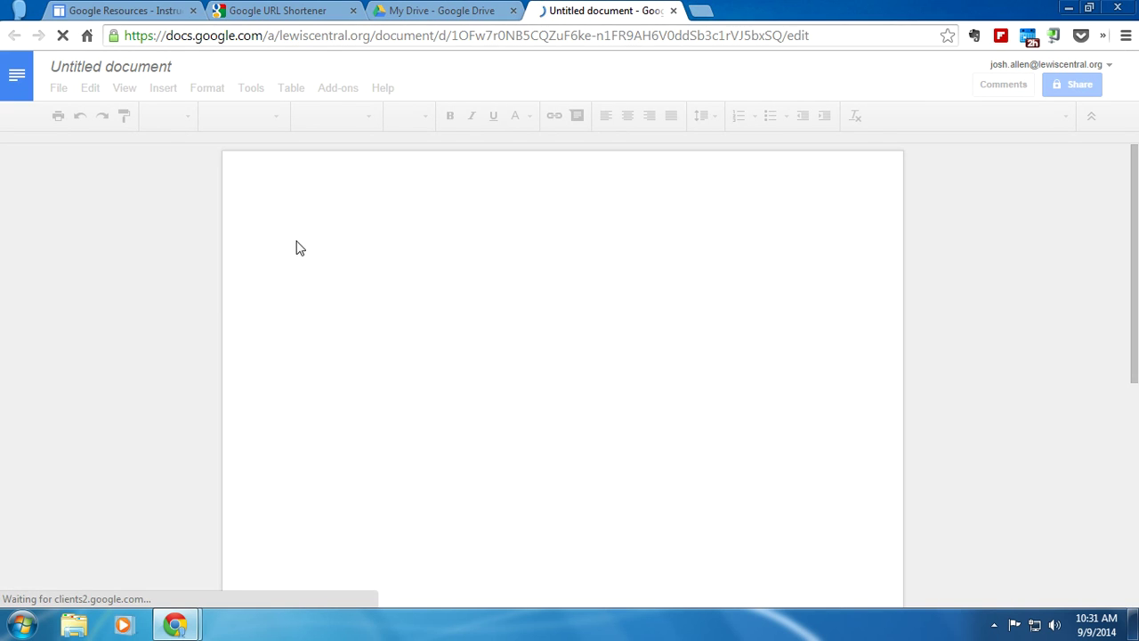
Step: Paste the copied QR code into the blank document and enlarge the image slightly
{"action": "right_click", "coordinate": [315, 237]}
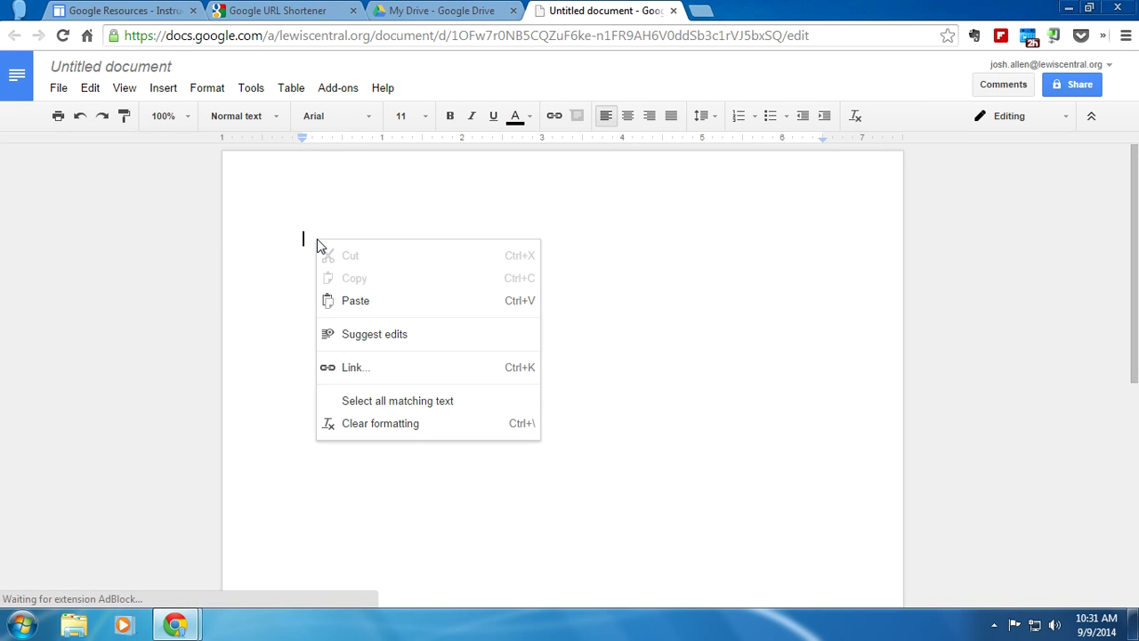
{"action": "left_click", "coordinate": [362, 300]}
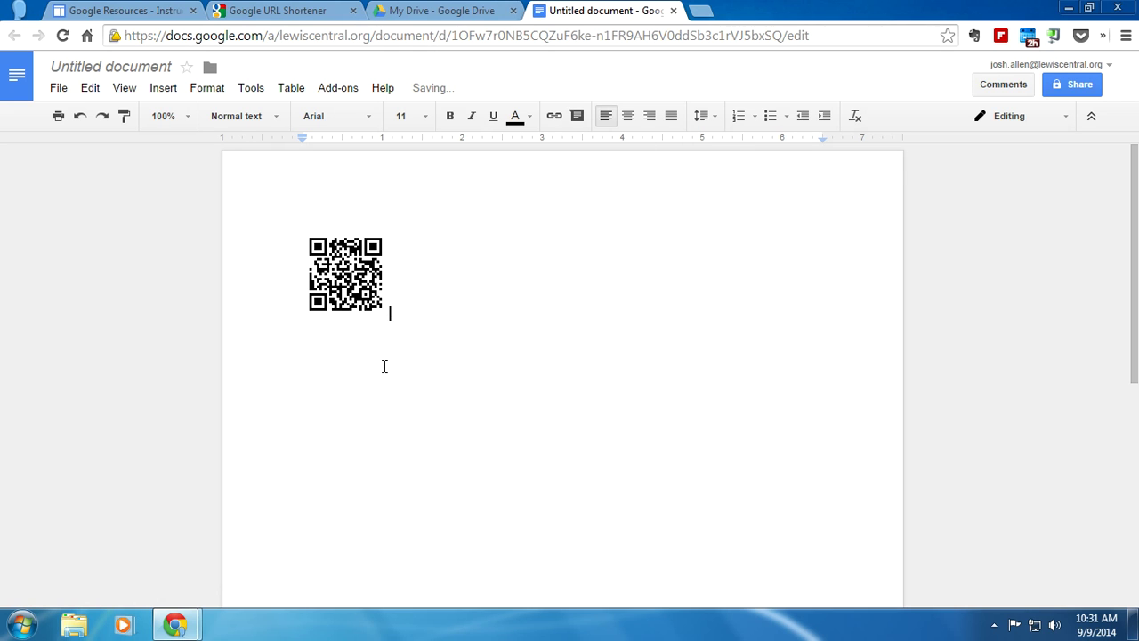
{"action": "left_click", "coordinate": [386, 311]}
{"action": "left_click_drag", "start_coordinate": [387, 317], "coordinate": [414, 342]}
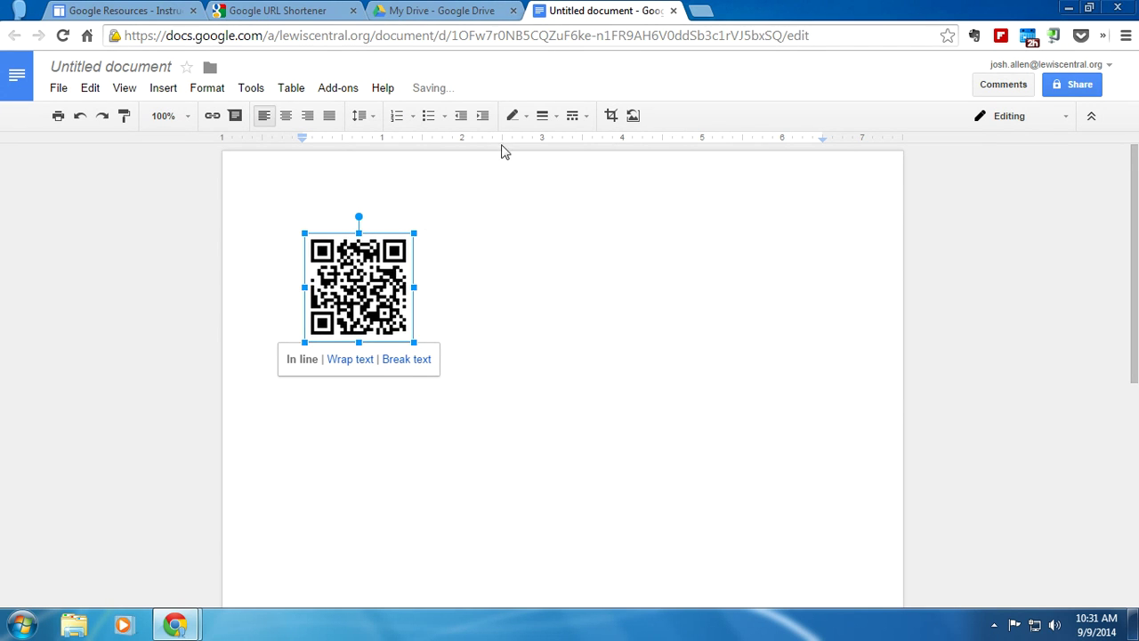
{"action": "left_click", "coordinate": [327, 13]}
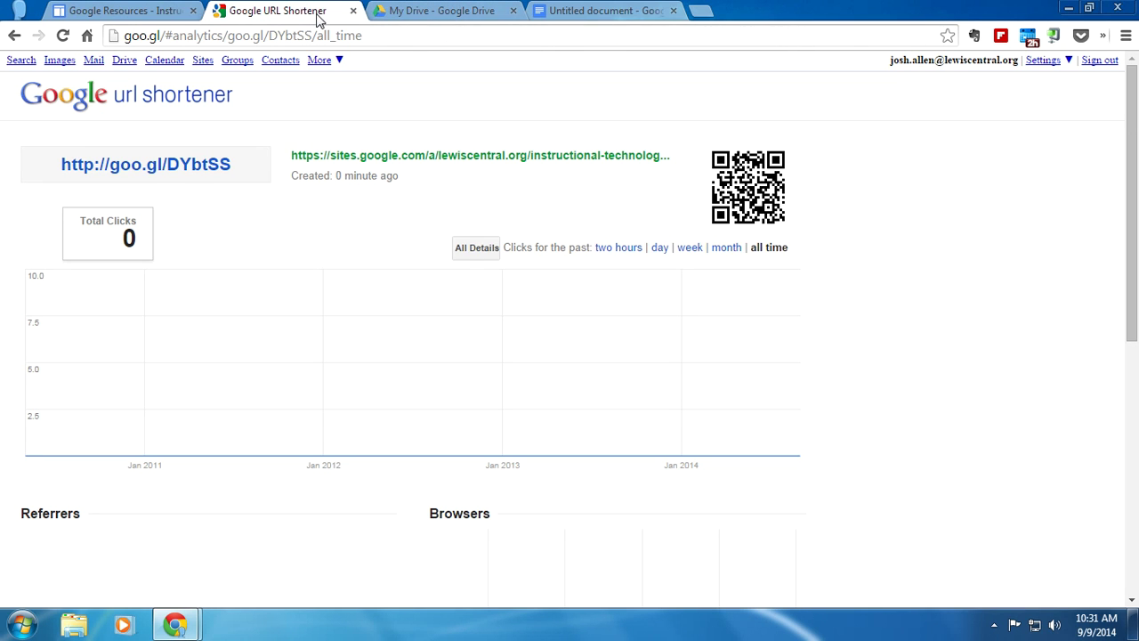
{"action": "left_click", "coordinate": [206, 169]}
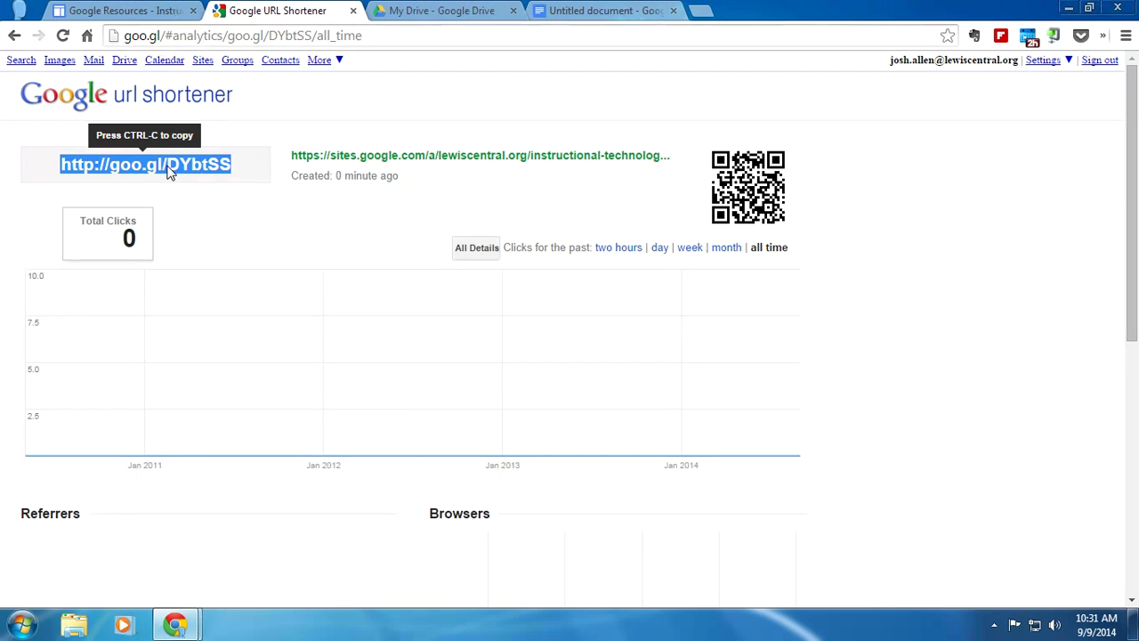
{"action": "right_click", "coordinate": [167, 172]}
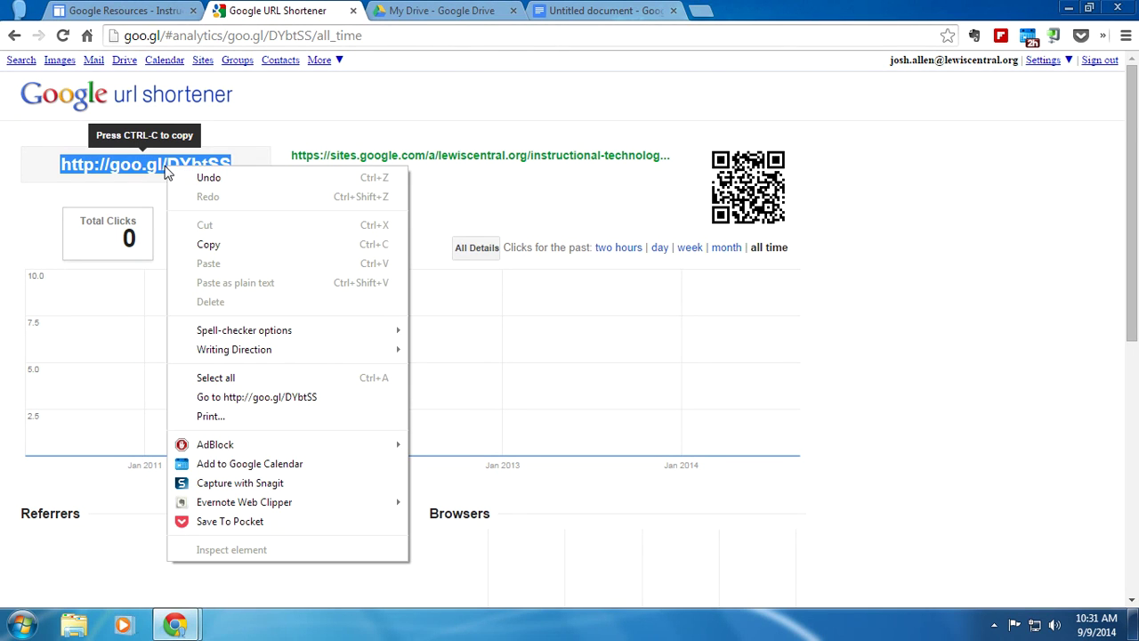
{"action": "left_click", "coordinate": [222, 249]}
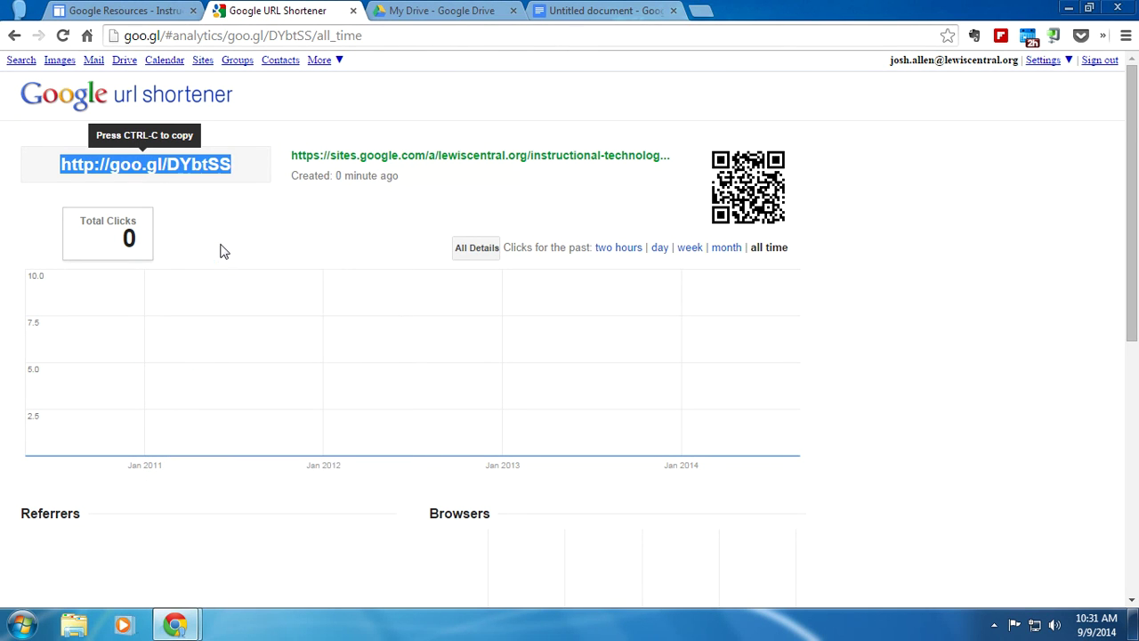
Step: Paste the short URL on a new line beneath the QR code in the document, followed by a line break
{"action": "left_click", "coordinate": [572, 13]}
{"action": "left_click", "coordinate": [475, 299]}
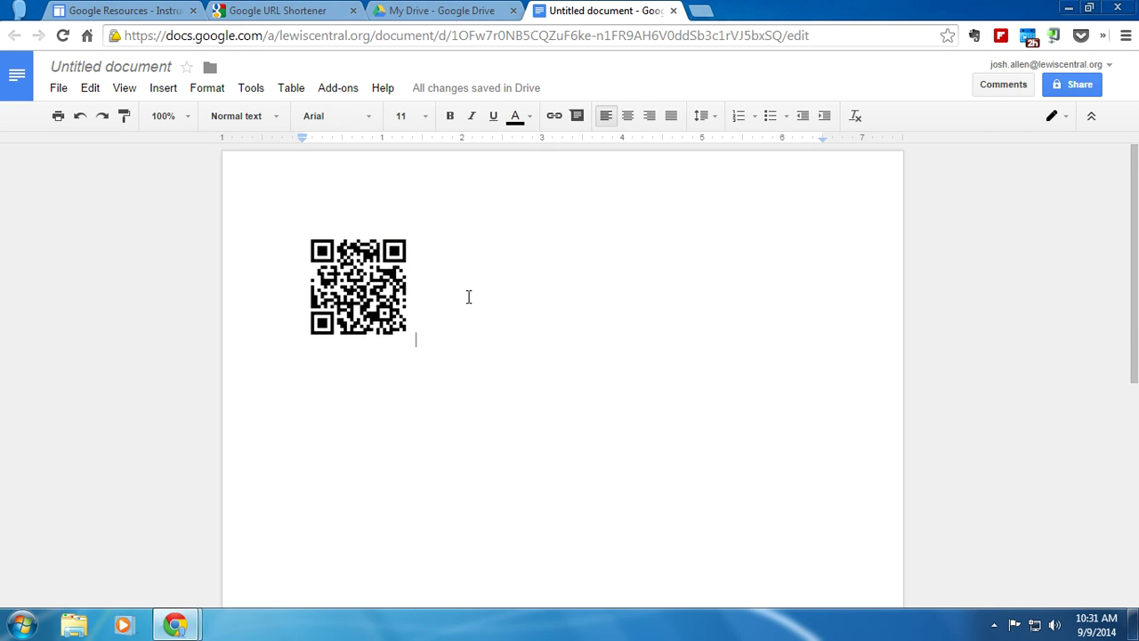
{"action": "key", "text": "Return"}
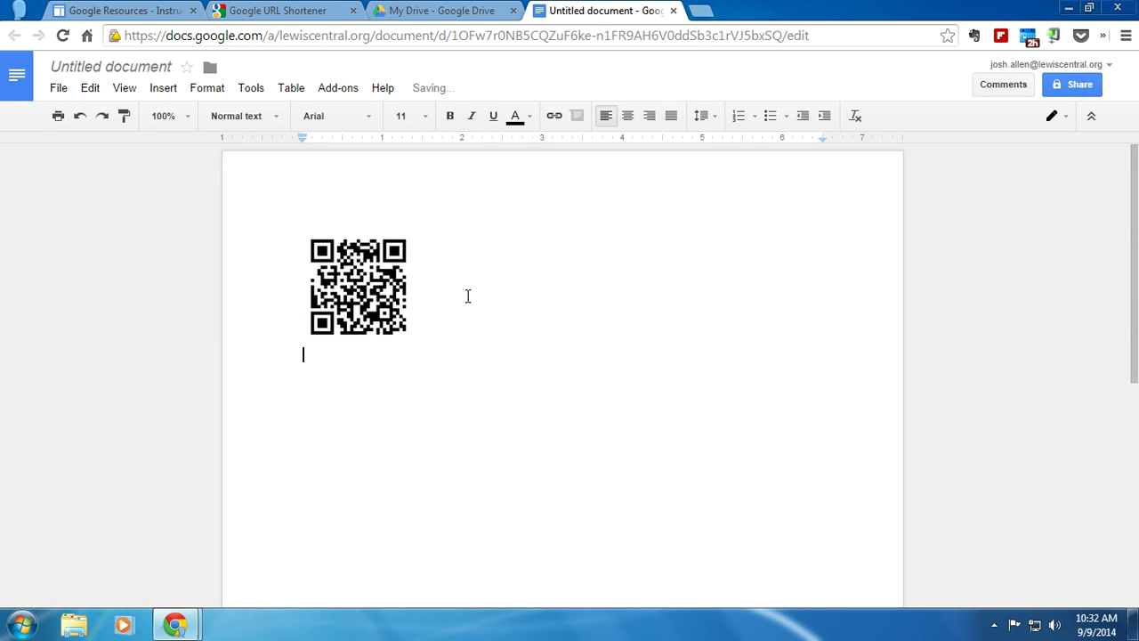
{"action": "right_click", "coordinate": [344, 356]}
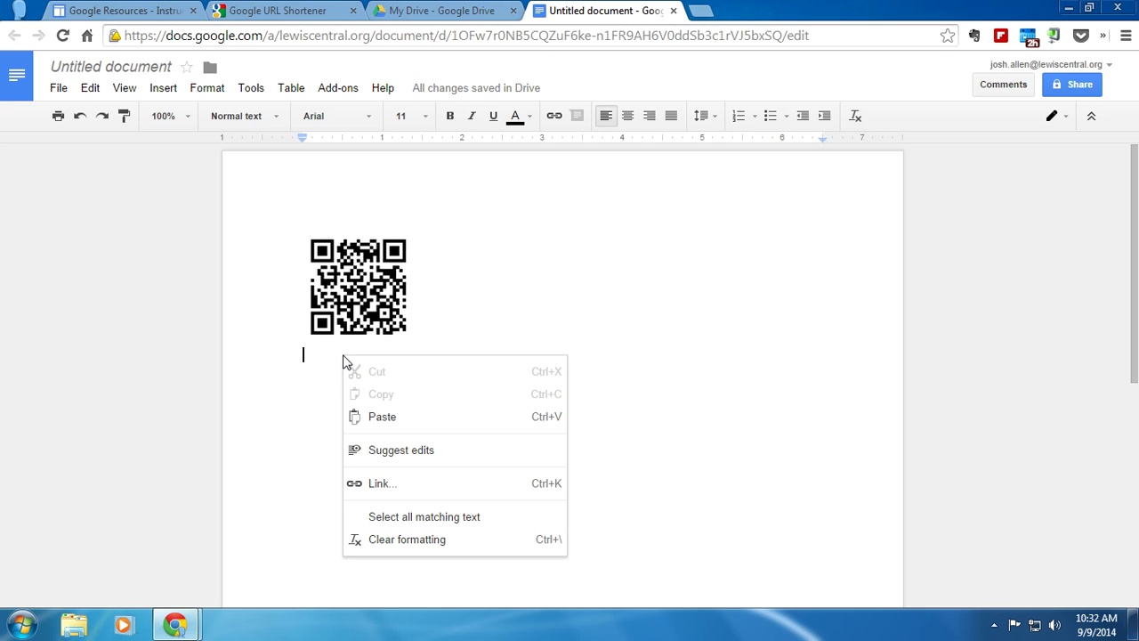
{"action": "left_click", "coordinate": [382, 418]}
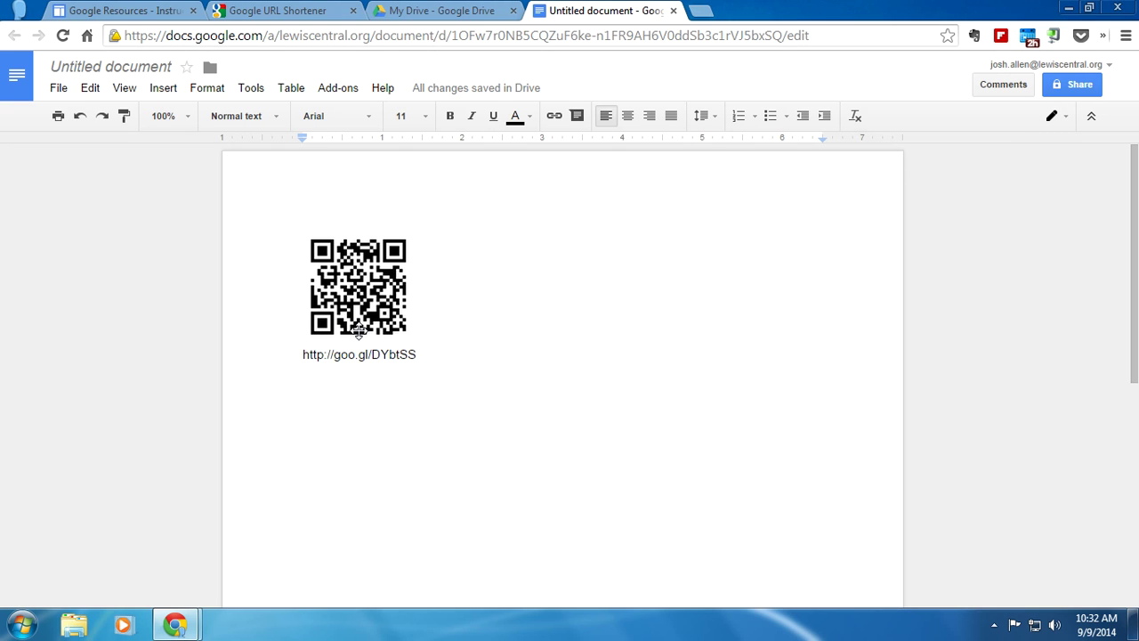
{"action": "key", "text": "Return"}
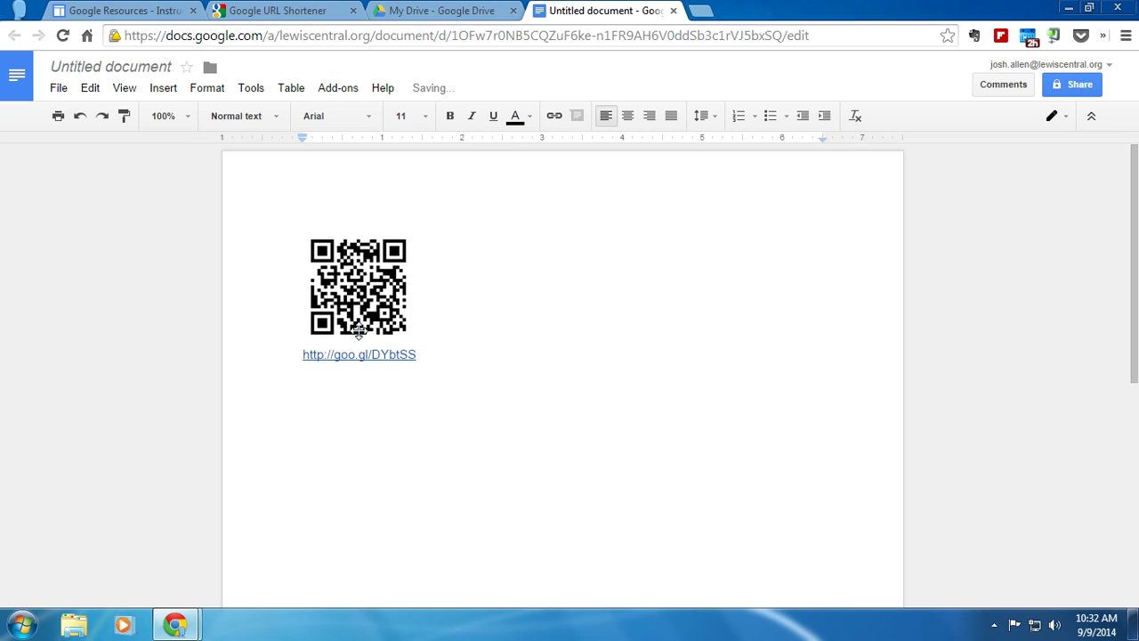
Step: Open the site's Tech Hangouts page and generate its short link and QR code with the goo.gl URL Shortener extension
{"action": "left_click", "coordinate": [133, 16]}
{"action": "mouse_move", "coordinate": [373, 157]}
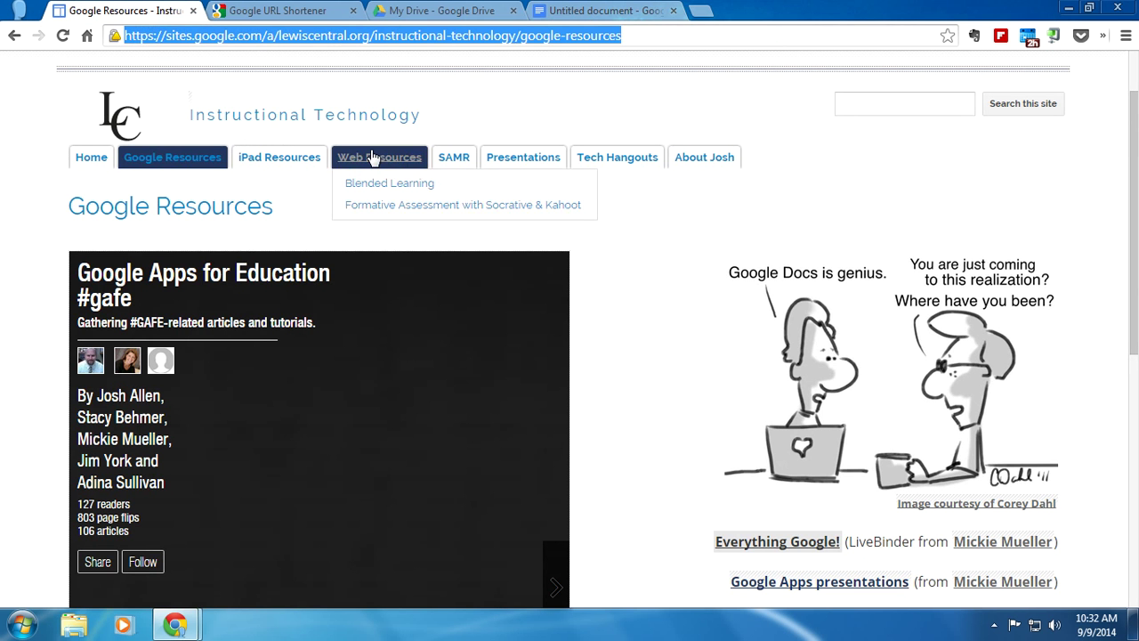
{"action": "left_click", "coordinate": [601, 163]}
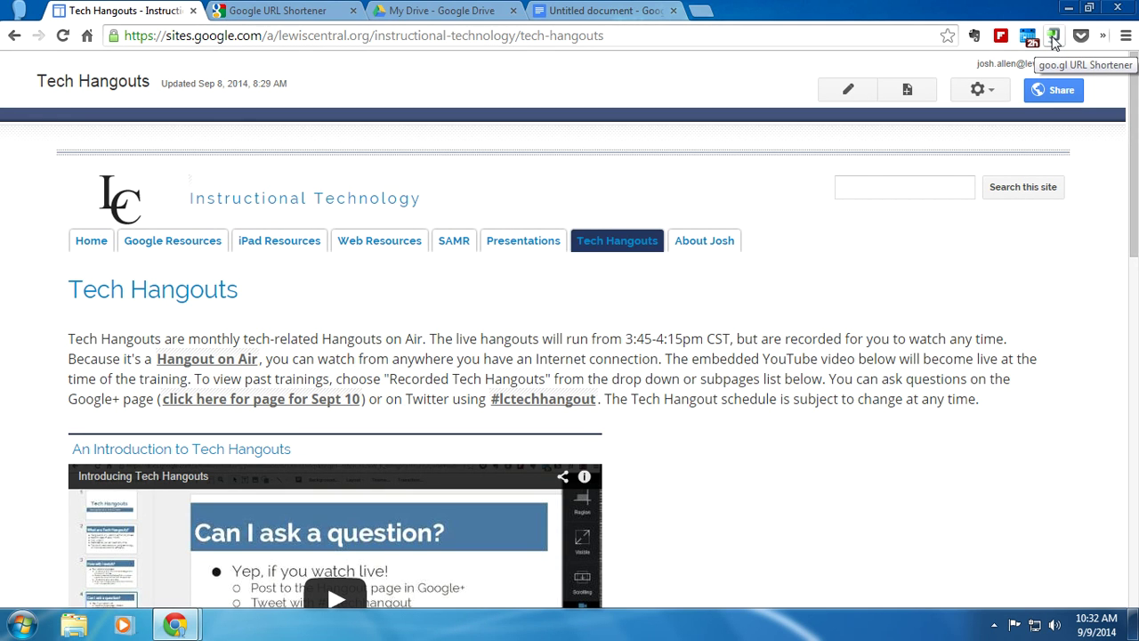
{"action": "left_click", "coordinate": [1053, 39]}
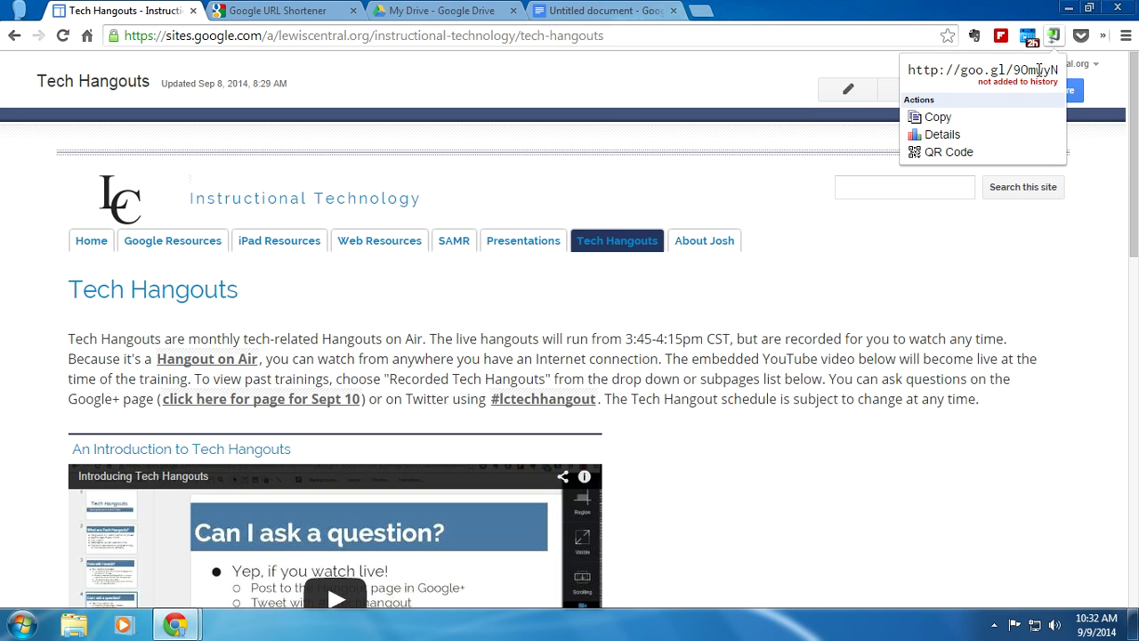
{"action": "left_click", "coordinate": [967, 154]}
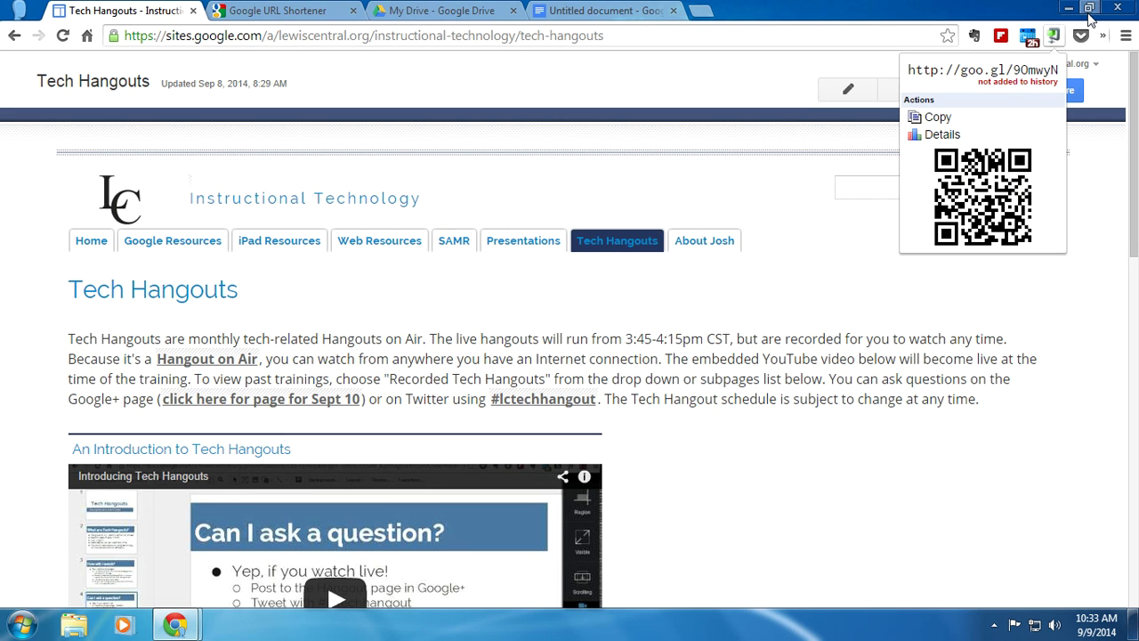
Step: Detach the document into its own window and tile it side by side with the Tech Hangouts browser window
{"action": "left_click", "coordinate": [614, 12]}
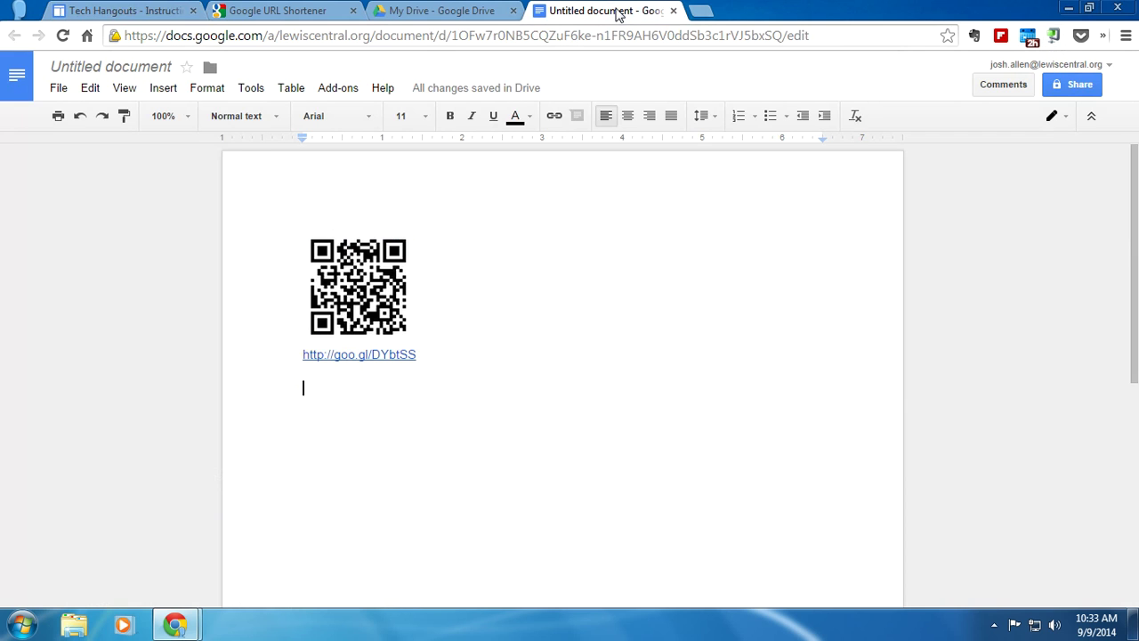
{"action": "left_click_drag", "start_coordinate": [605, 11], "coordinate": [656, 7]}
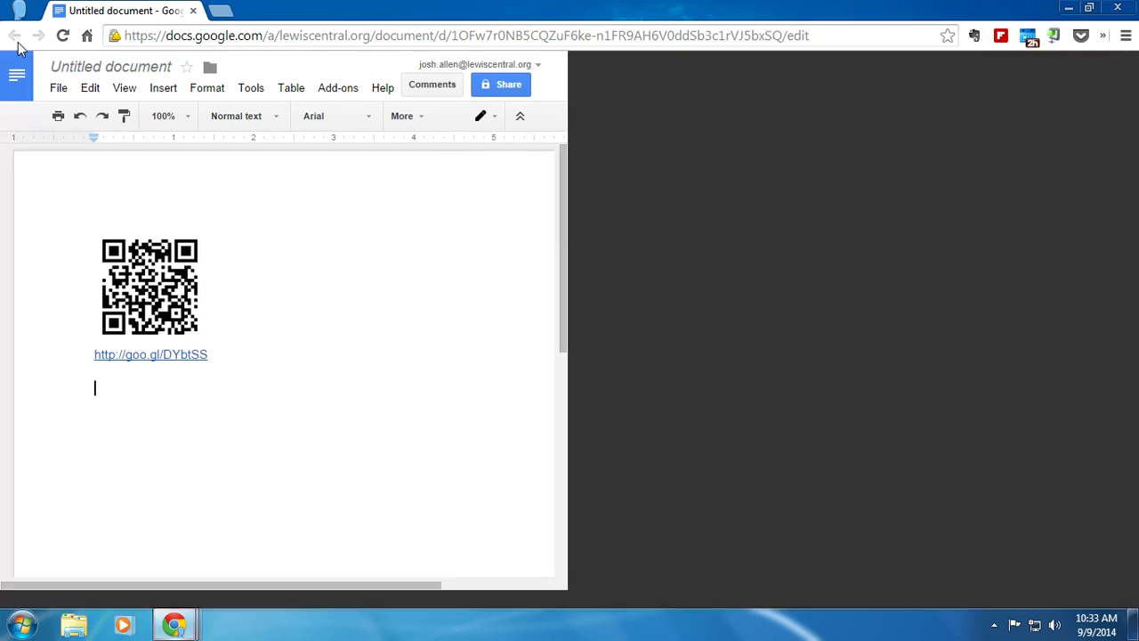
{"action": "key", "text": "super+Left"}
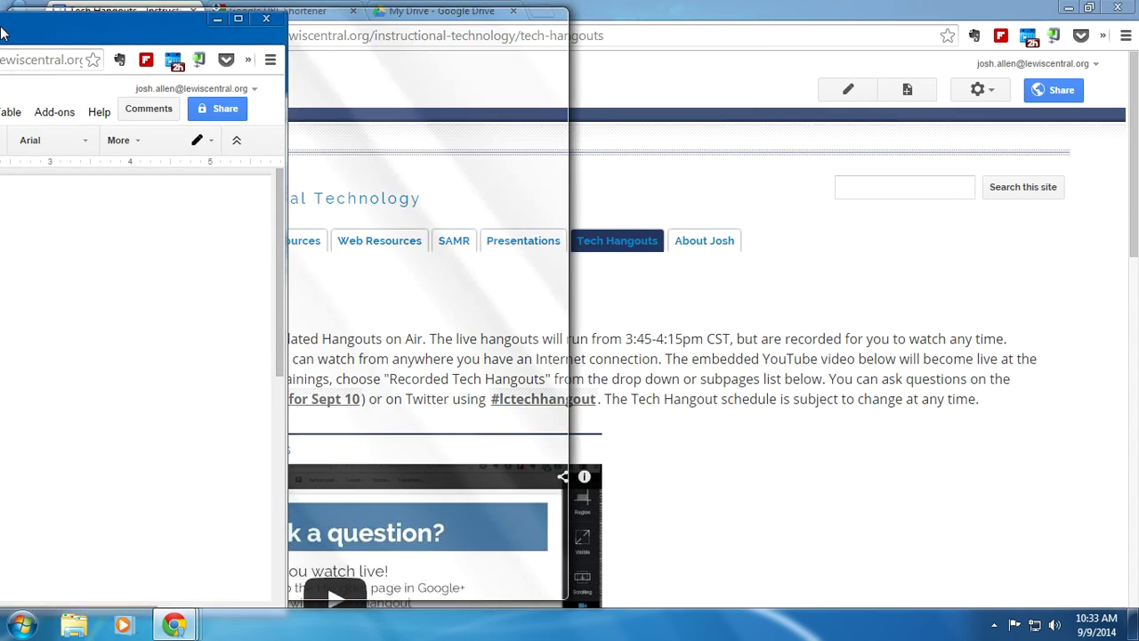
{"action": "left_click", "coordinate": [630, 14]}
{"action": "left_click_drag", "start_coordinate": [630, 14], "coordinate": [1138, 53]}
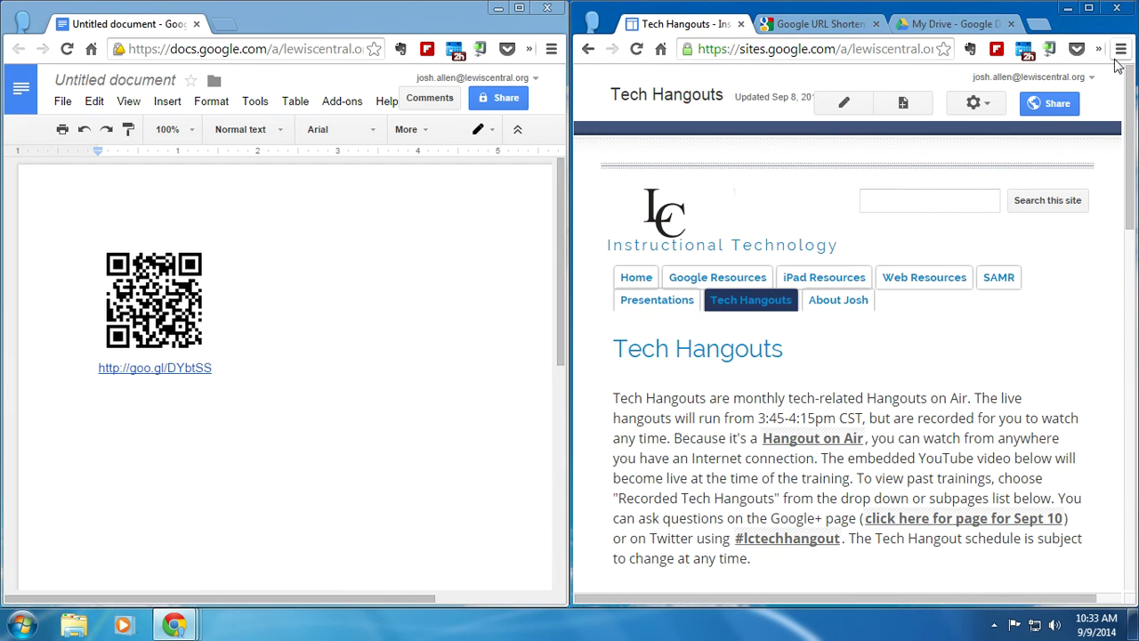
Step: Show the Tech Hangouts page's QR code in the goo.gl extension and place it in the document below the first short link
{"action": "left_click", "coordinate": [1051, 50]}
{"action": "left_click", "coordinate": [951, 165]}
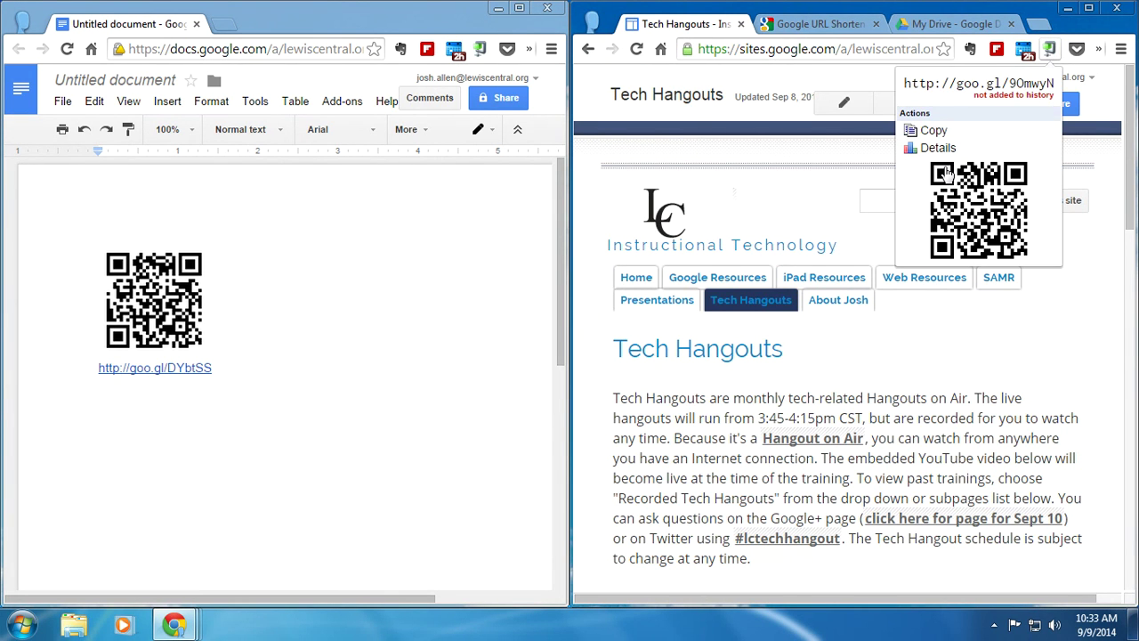
{"action": "left_click_drag", "start_coordinate": [976, 214], "coordinate": [245, 464]}
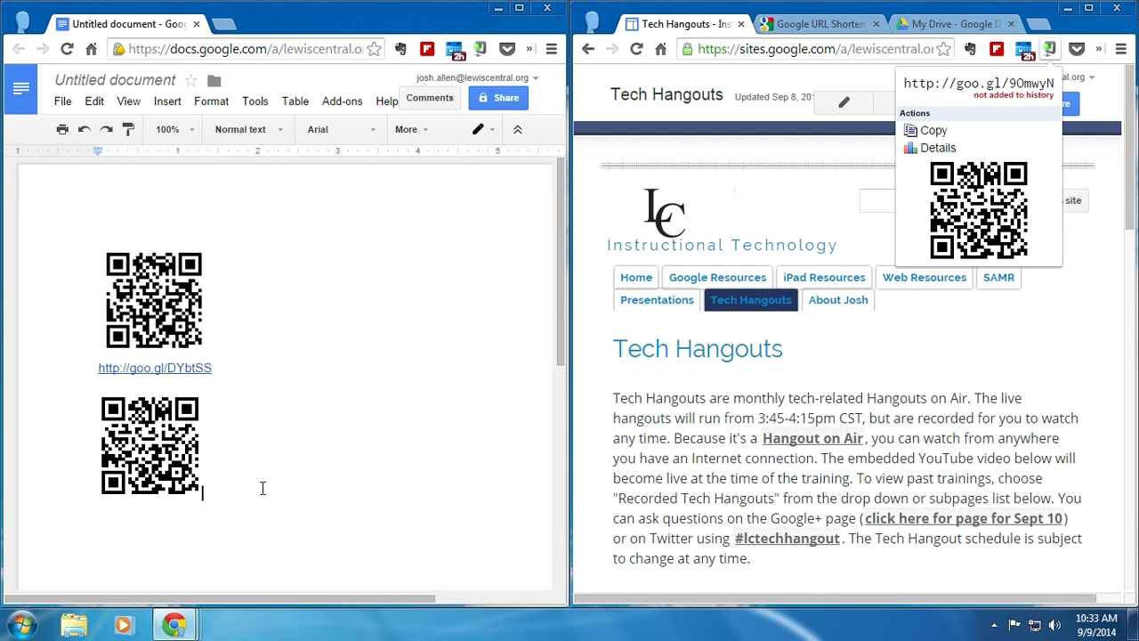
Step: Copy the Tech Hangouts short URL from the extension and paste it beneath the second QR code in the document
{"action": "left_click", "coordinate": [934, 134]}
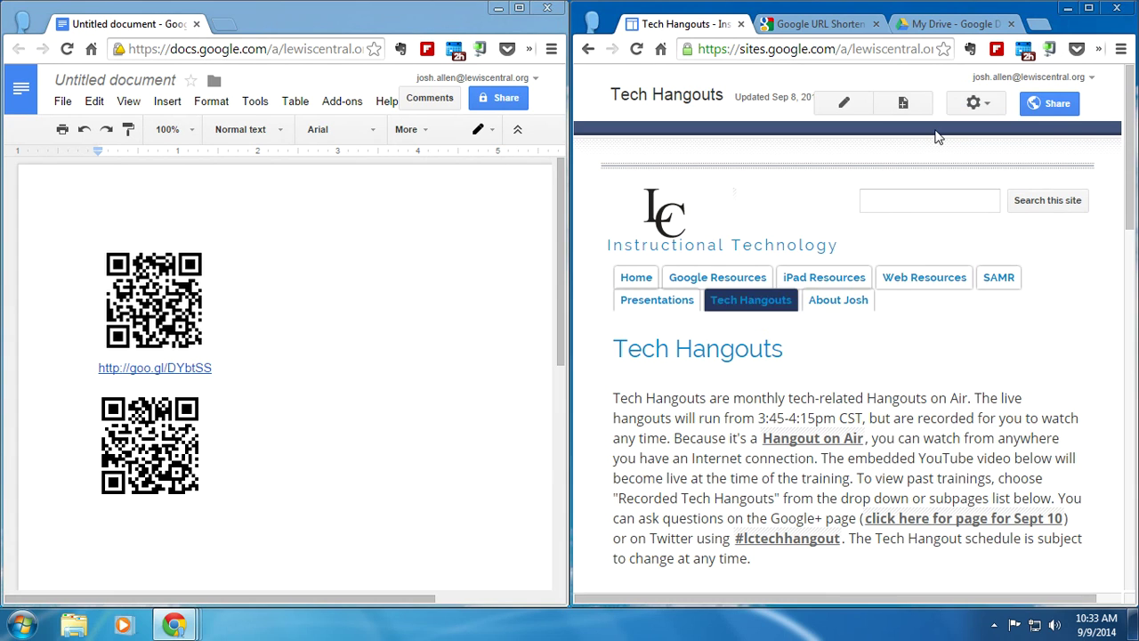
{"action": "left_click", "coordinate": [177, 536]}
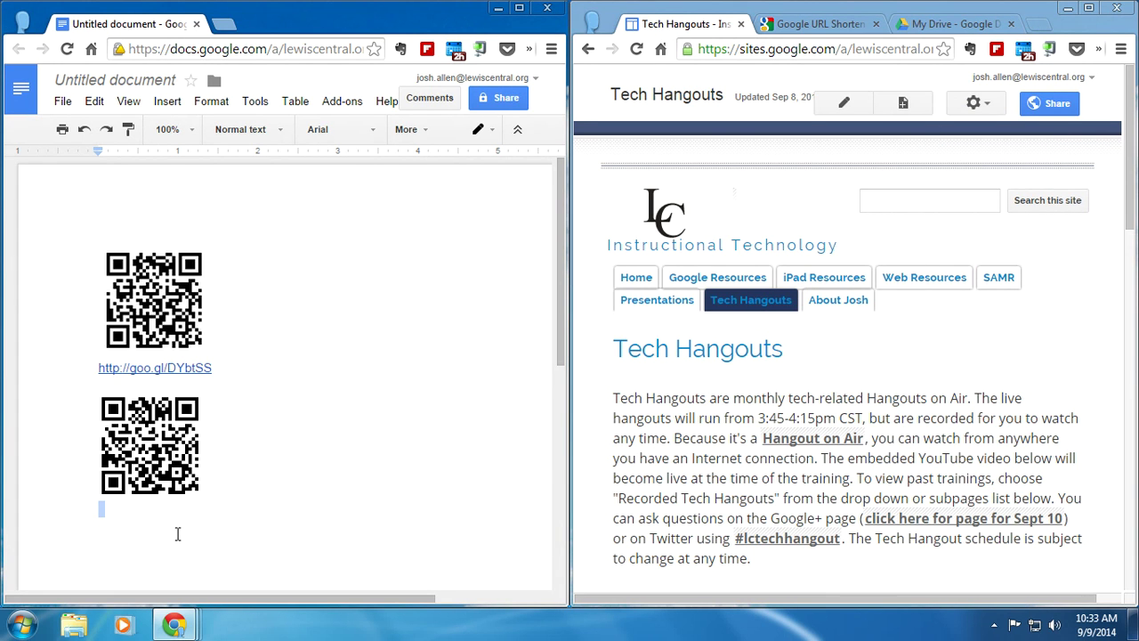
{"action": "right_click", "coordinate": [193, 522]}
{"action": "left_click", "coordinate": [231, 360]}
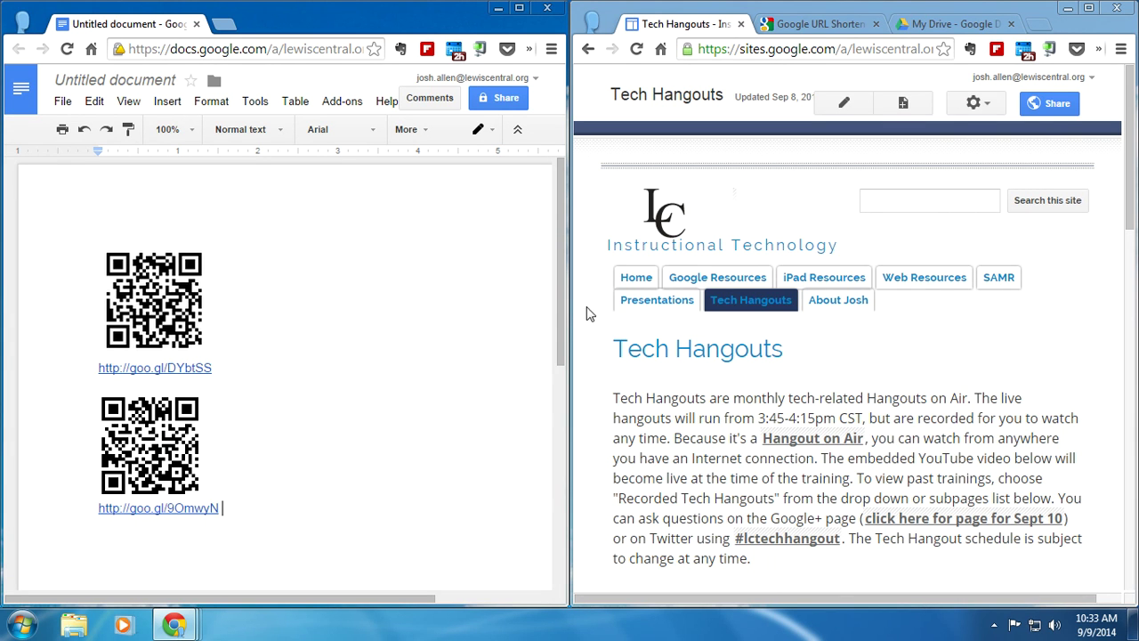
{"action": "mouse_move", "coordinate": [676, 296]}
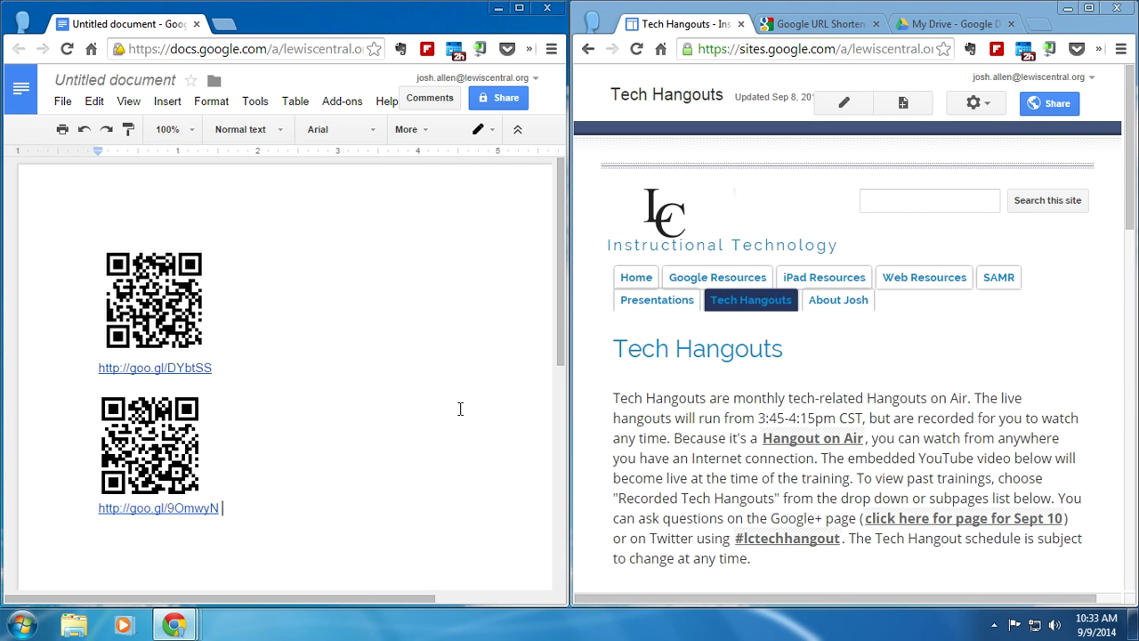